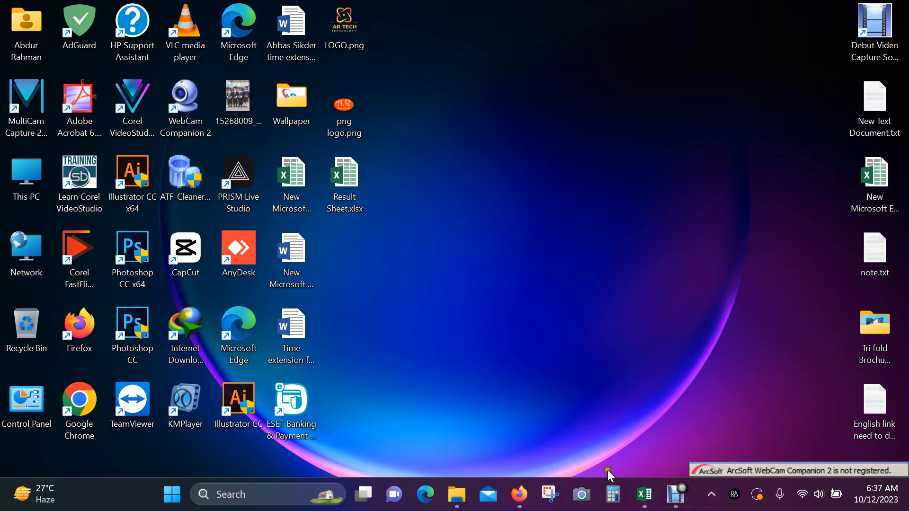
Step: Switch to the Excel workbook and insert a PivotChart based on the sales table, placed on the existing worksheet at Sheet1 cell K8
{"action": "left_click", "coordinate": [644, 503]}
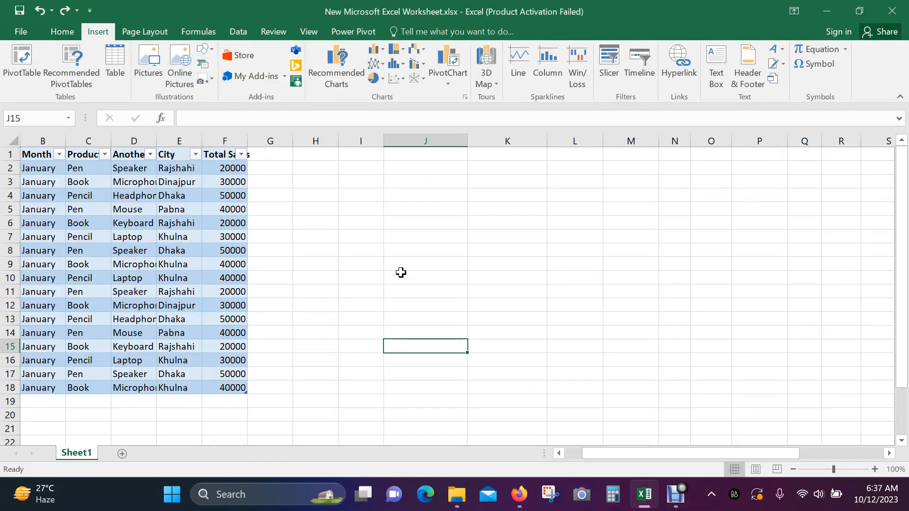
{"action": "left_click", "coordinate": [411, 236]}
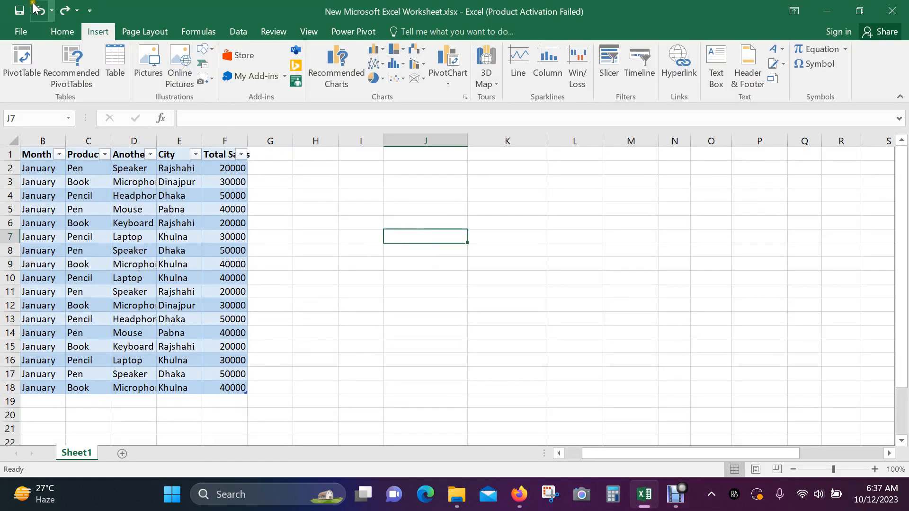
{"action": "left_click_drag", "start_coordinate": [28, 153], "coordinate": [225, 382]}
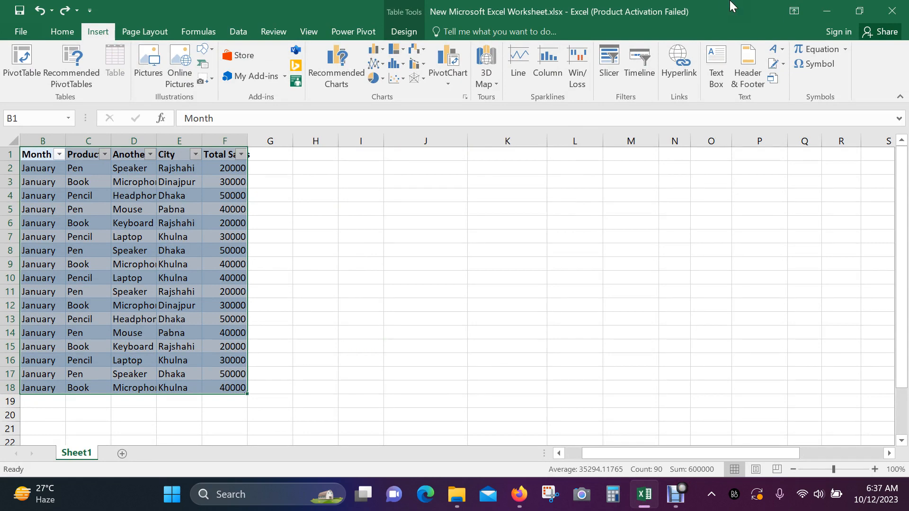
{"action": "left_click", "coordinate": [453, 59]}
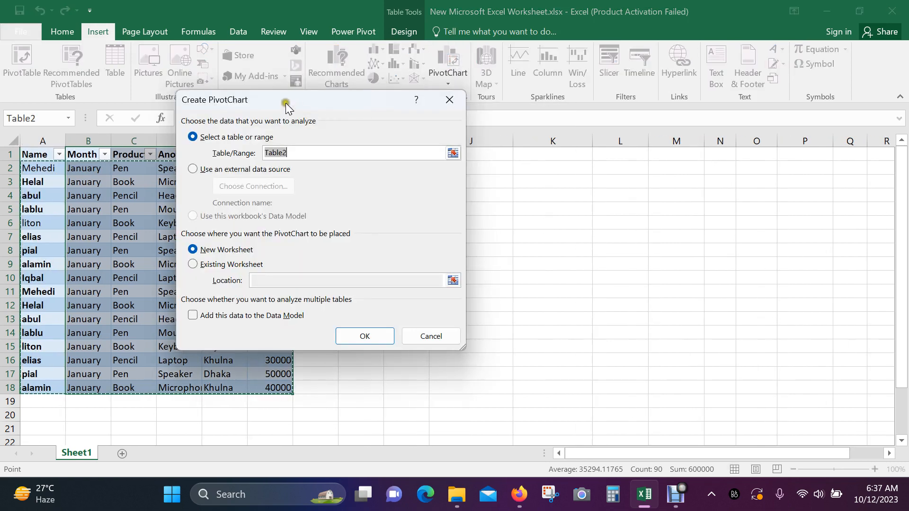
{"action": "left_click_drag", "start_coordinate": [286, 104], "coordinate": [465, 148]}
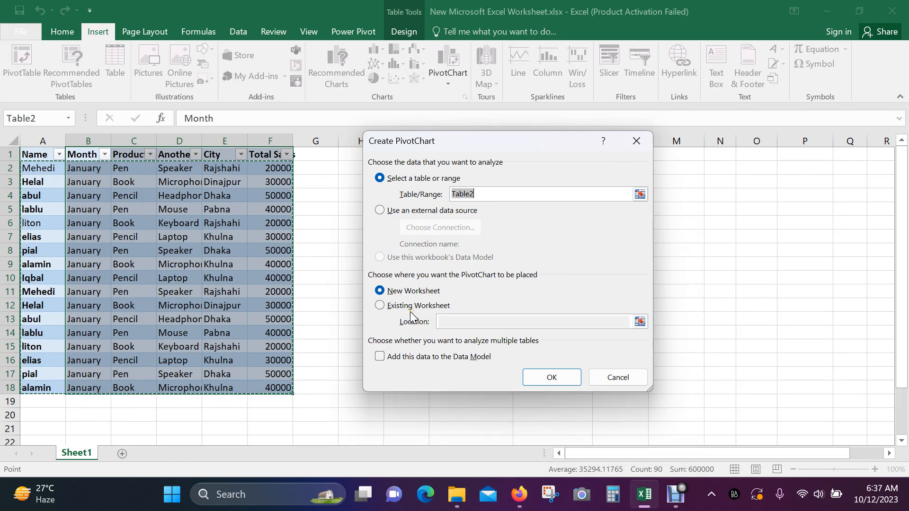
{"action": "left_click", "coordinate": [387, 307]}
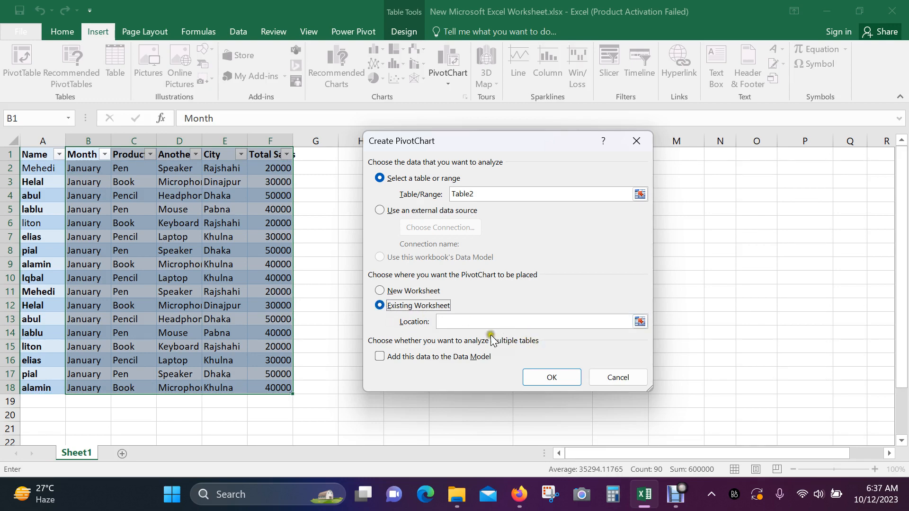
{"action": "left_click_drag", "start_coordinate": [518, 144], "coordinate": [291, 96]}
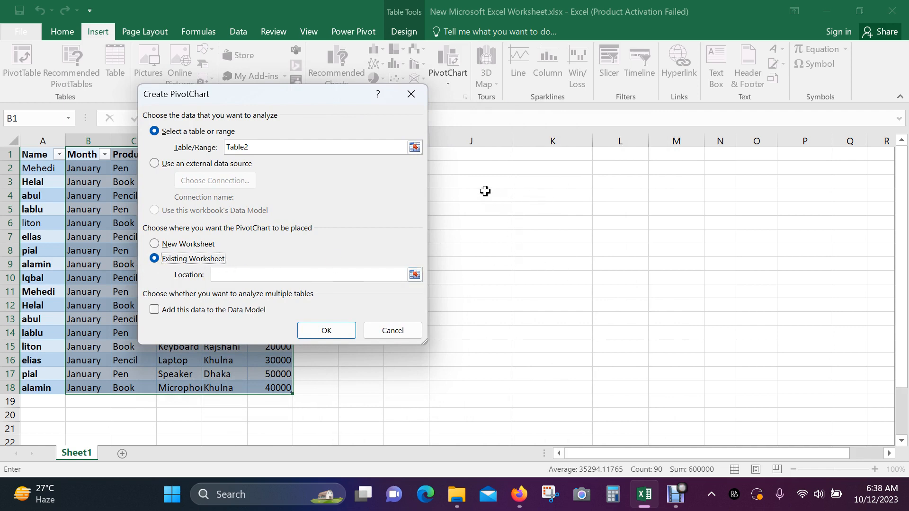
{"action": "left_click", "coordinate": [538, 254]}
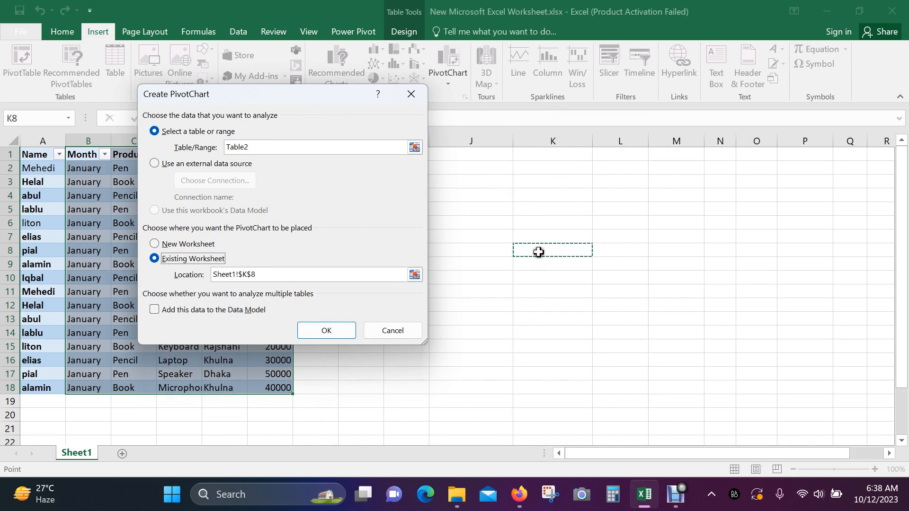
{"action": "left_click", "coordinate": [330, 329]}
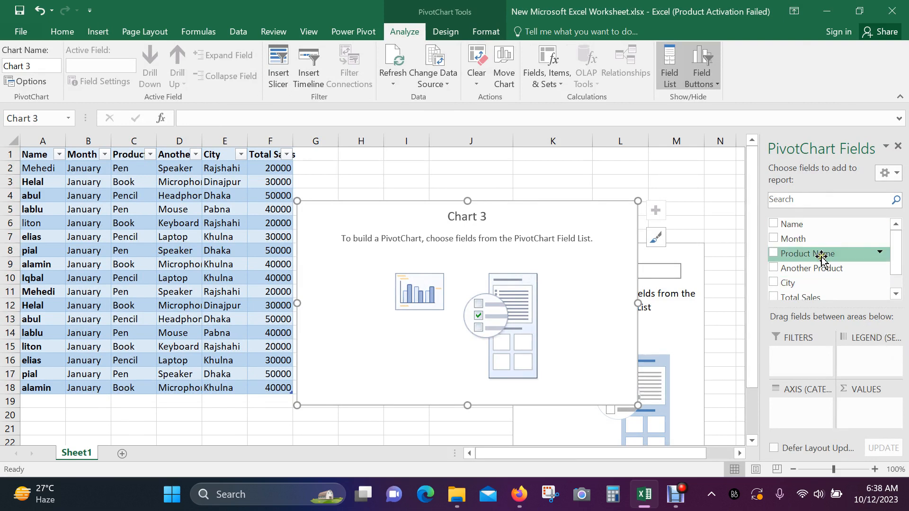
Step: Add the Name field to the PivotChart's axis categories and the Product Name field to its legend series
{"action": "left_click", "coordinate": [774, 225]}
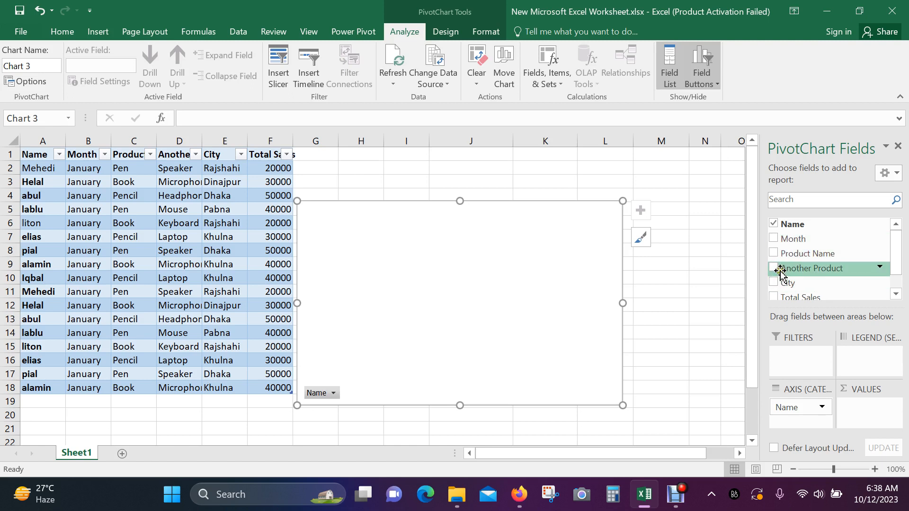
{"action": "left_click", "coordinate": [773, 254]}
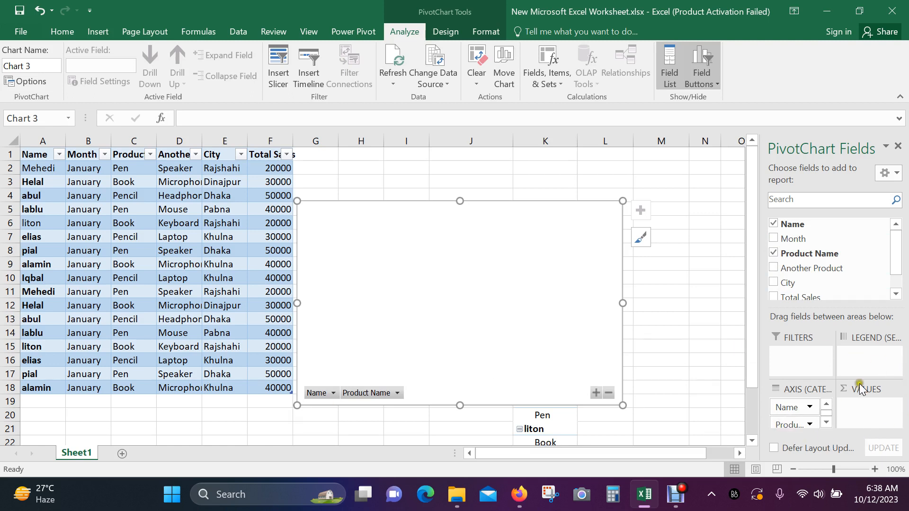
{"action": "left_click_drag", "start_coordinate": [790, 424], "coordinate": [857, 370]}
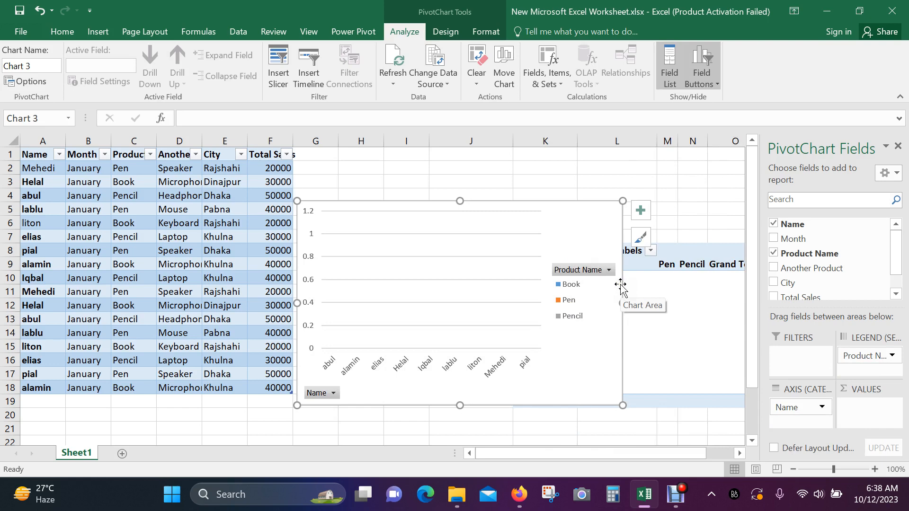
Step: Add Total Sales to the PivotChart's values and use City as its report filter
{"action": "scroll", "coordinate": [823, 284], "scroll_direction": "down", "scroll_amount": 2}
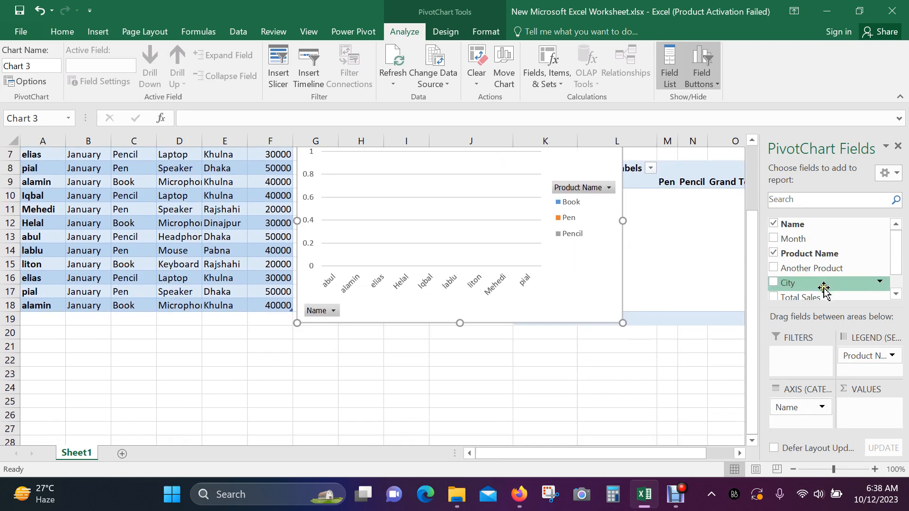
{"action": "scroll", "coordinate": [824, 288], "scroll_direction": "up", "scroll_amount": 2}
{"action": "left_click_drag", "start_coordinate": [899, 262], "coordinate": [899, 276]}
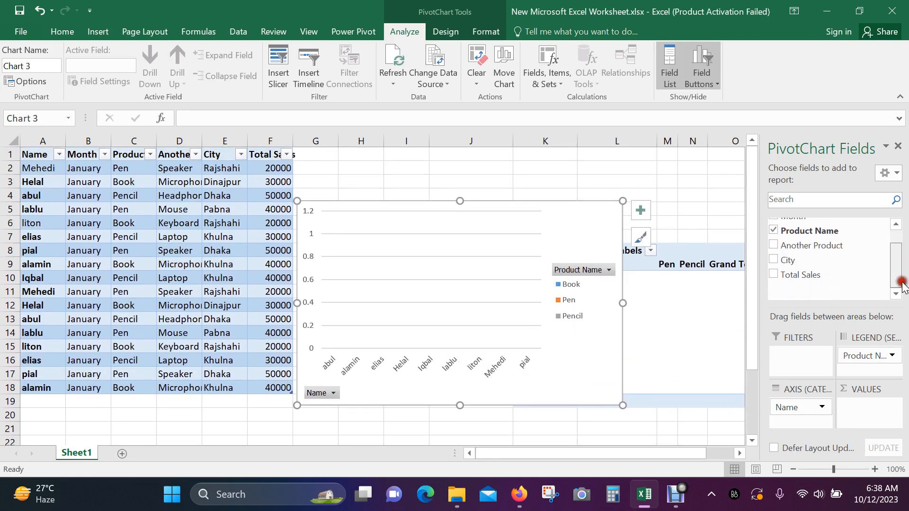
{"action": "left_click", "coordinate": [779, 278]}
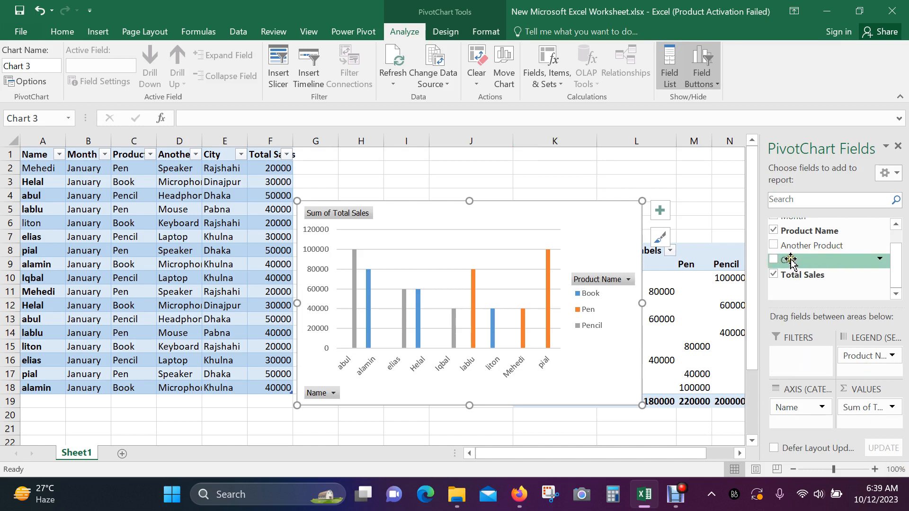
{"action": "left_click_drag", "start_coordinate": [789, 262], "coordinate": [796, 359]}
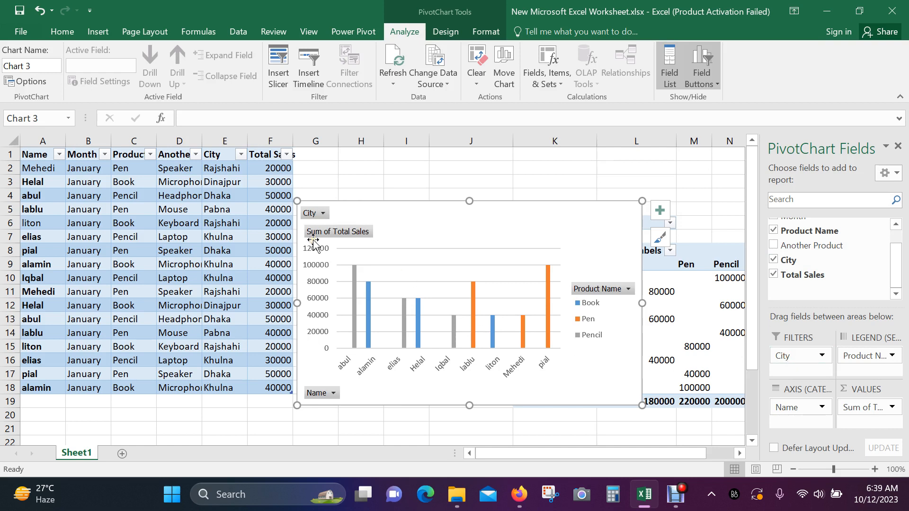
Step: Close the PivotChart field list and reposition the chart between the source table and the pivot table's totals
{"action": "left_click", "coordinate": [898, 145]}
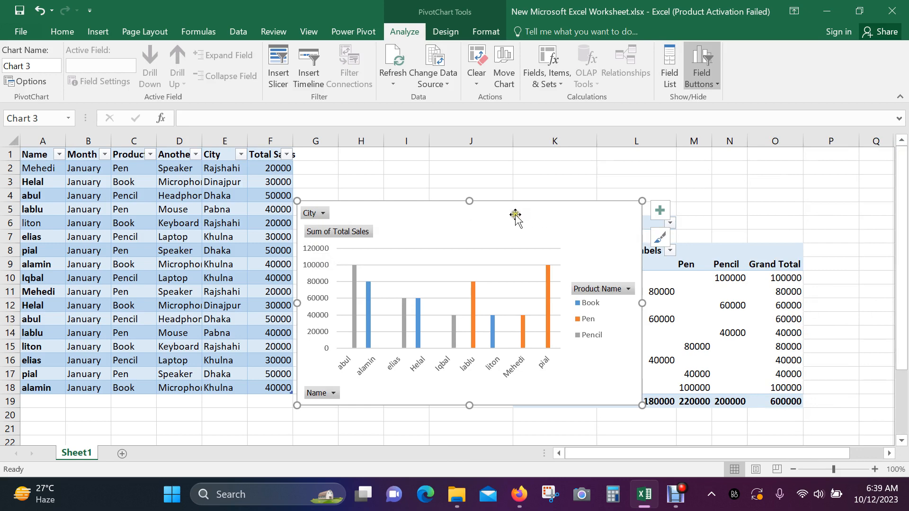
{"action": "left_click_drag", "start_coordinate": [443, 223], "coordinate": [239, 166]}
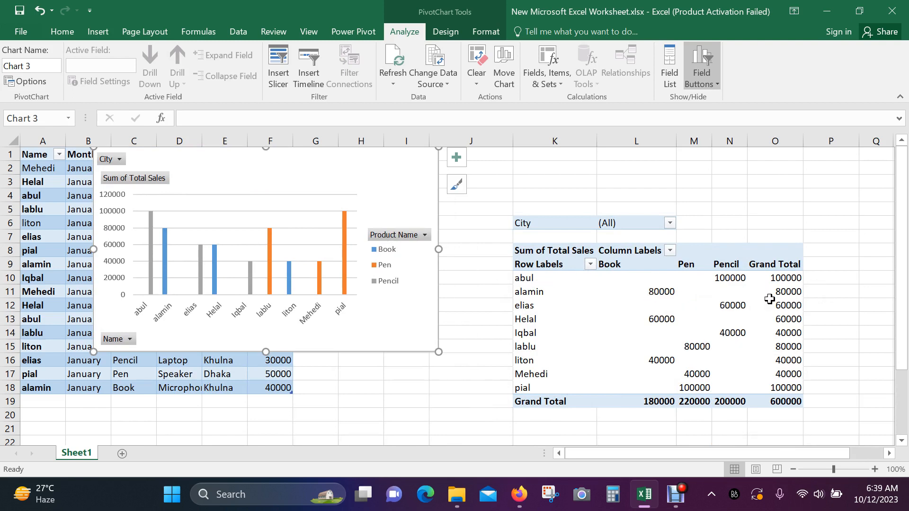
{"action": "mouse_move", "coordinate": [733, 280]}
{"action": "left_click_drag", "start_coordinate": [260, 173], "coordinate": [523, 202]}
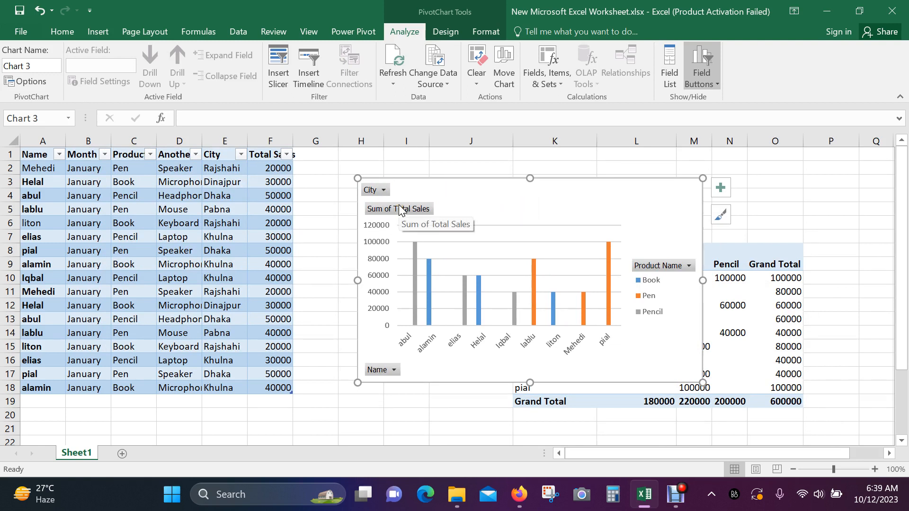
{"action": "left_click", "coordinate": [415, 204]}
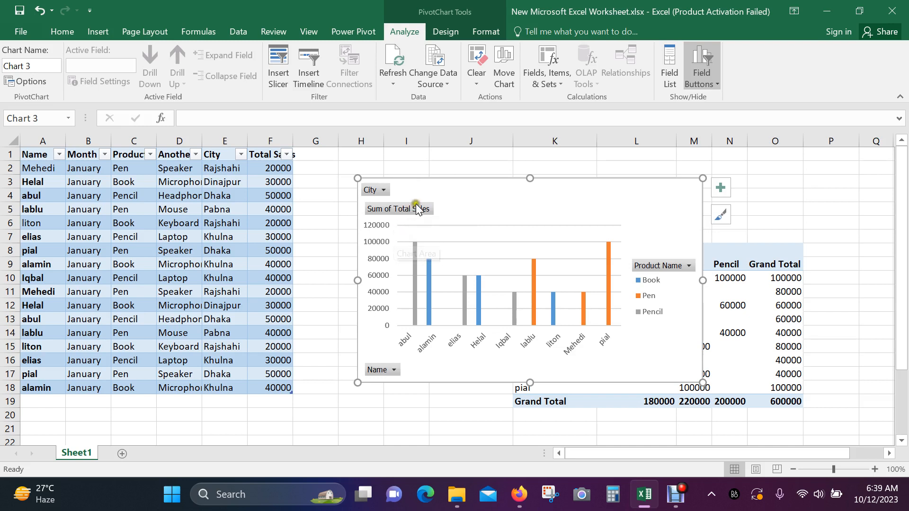
Step: Filter the PivotChart by City to show only Dhaka
{"action": "left_click", "coordinate": [383, 191]}
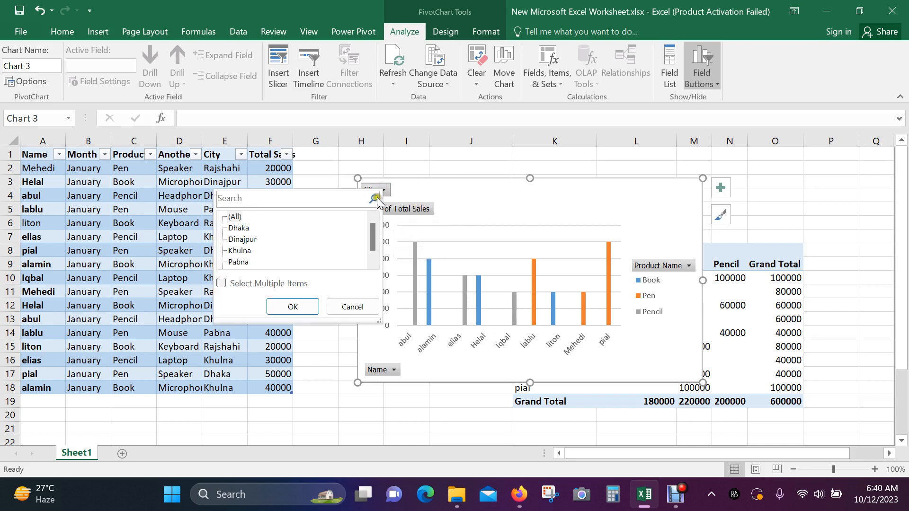
{"action": "left_click", "coordinate": [239, 228]}
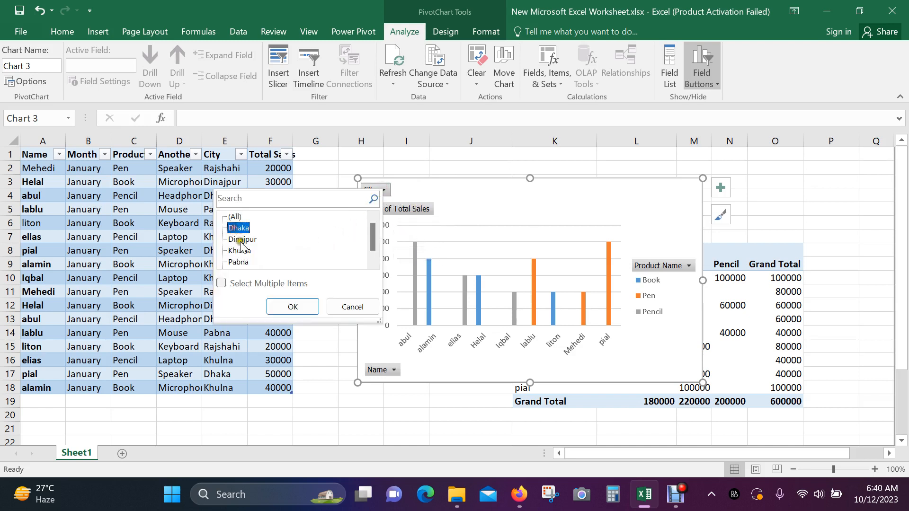
{"action": "left_click", "coordinate": [293, 309]}
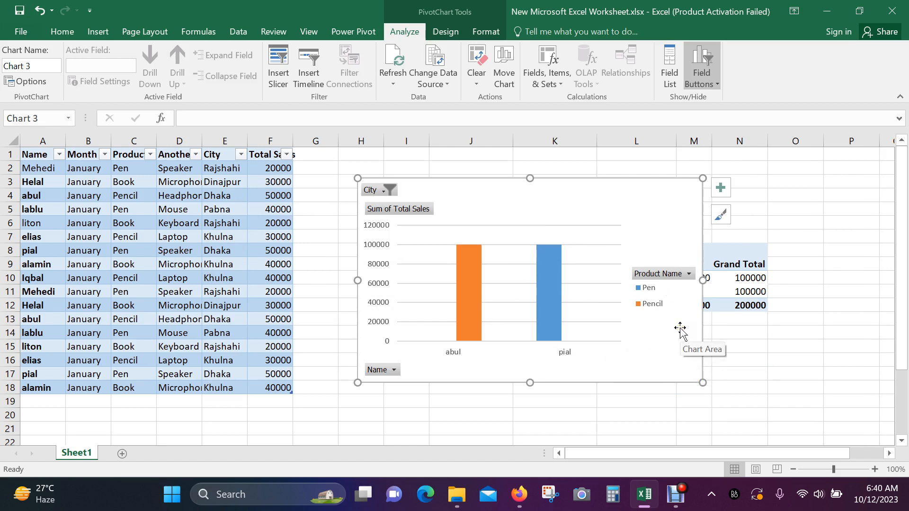
Step: Change the City filter to allow multiple items and show Dinajpur and Khulna
{"action": "left_click", "coordinate": [381, 189]}
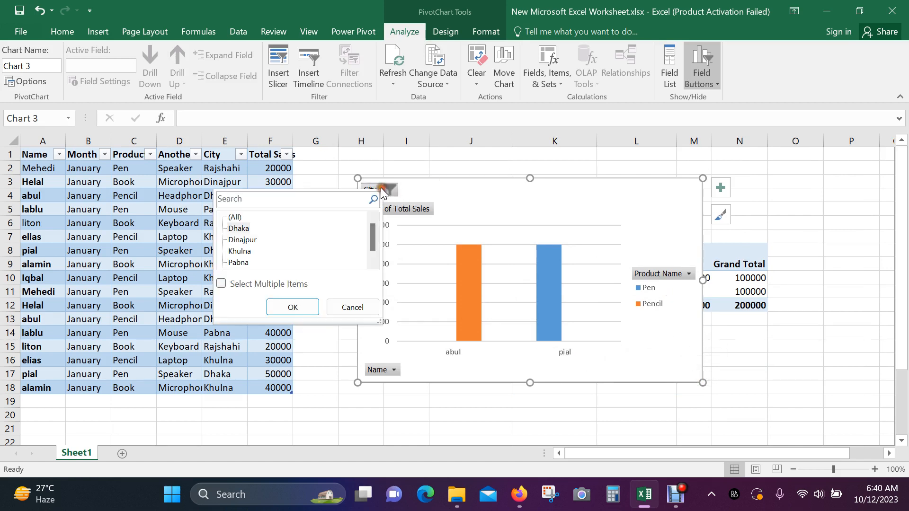
{"action": "left_click", "coordinate": [235, 218]}
{"action": "left_click", "coordinate": [240, 251]}
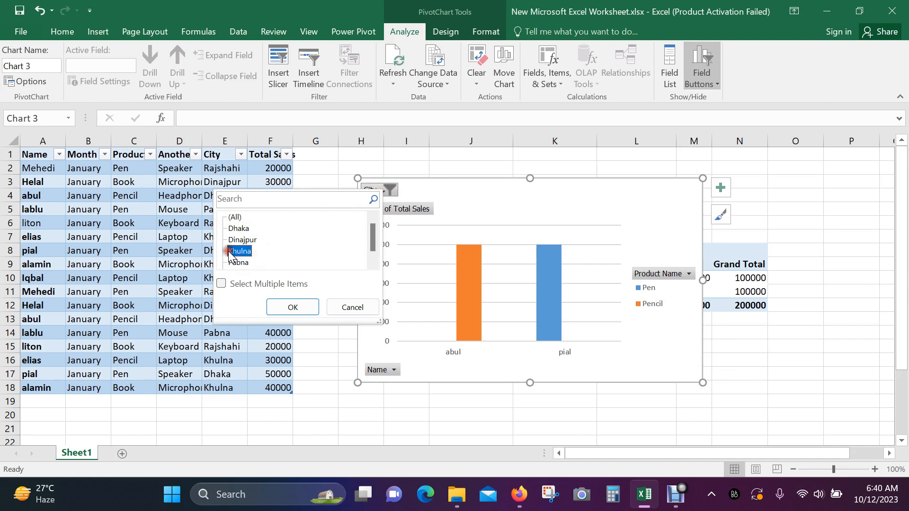
{"action": "left_click", "coordinate": [288, 304]}
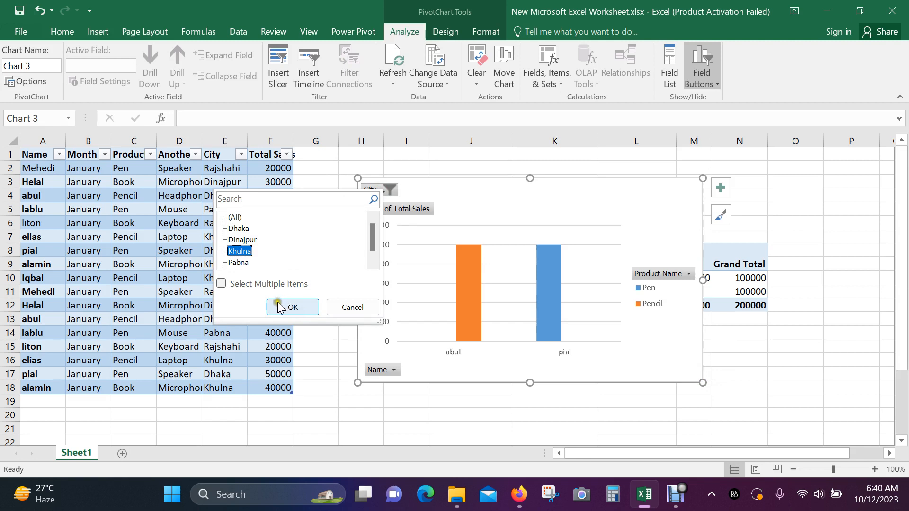
{"action": "left_click", "coordinate": [221, 283]}
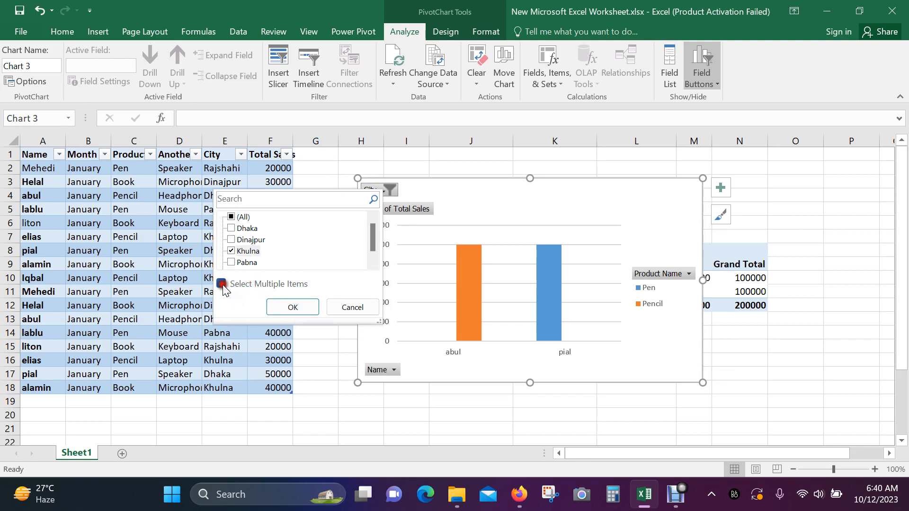
{"action": "left_click", "coordinate": [239, 240]}
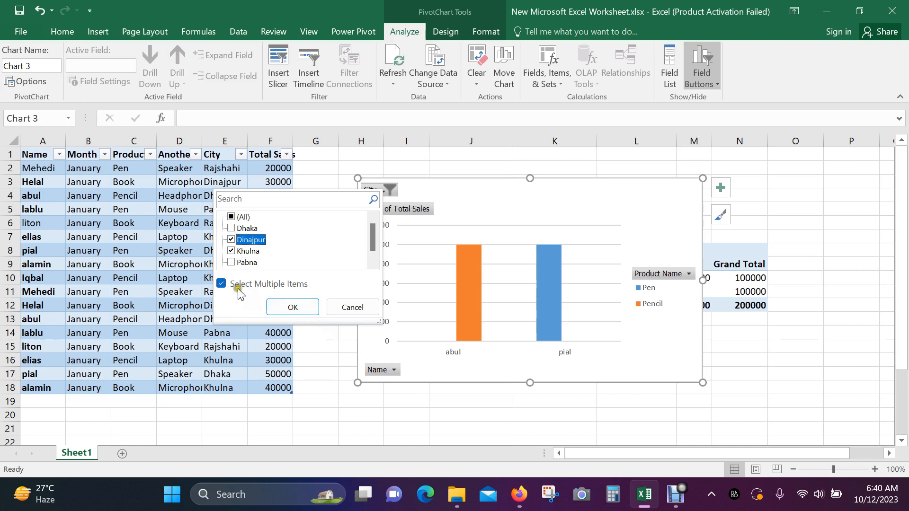
{"action": "left_click", "coordinate": [311, 310]}
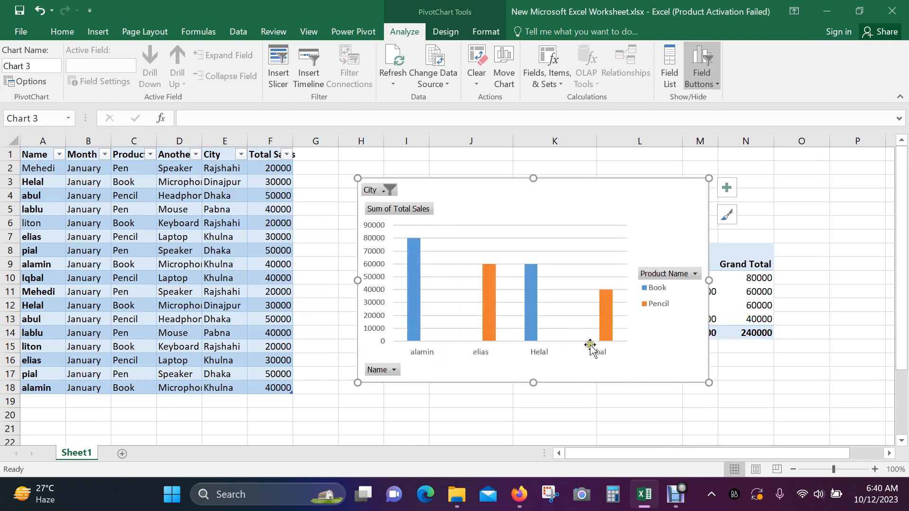
Step: Reset the PivotChart's City filter to include all cities
{"action": "left_click", "coordinate": [384, 191]}
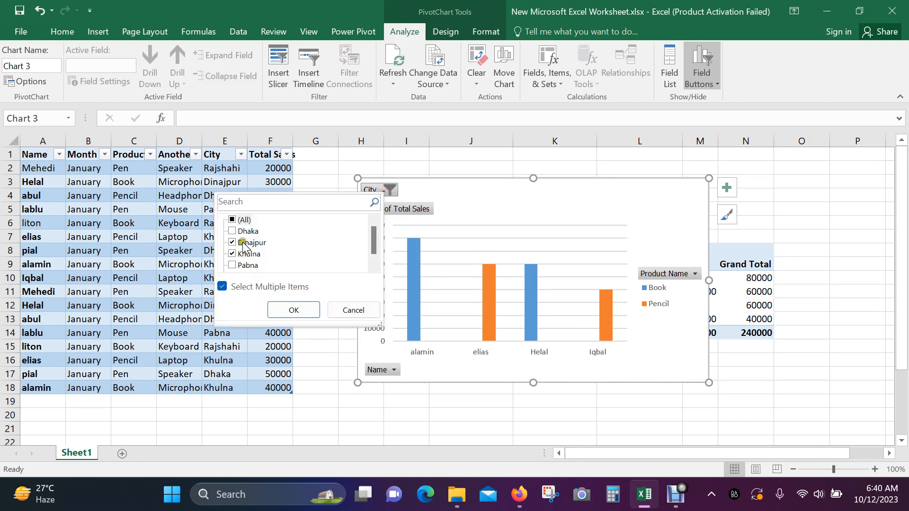
{"action": "left_click", "coordinate": [233, 220]}
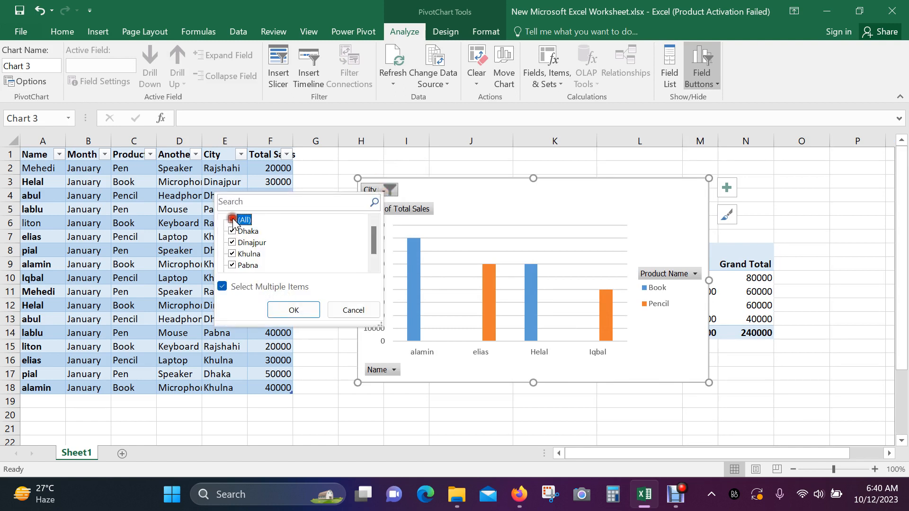
{"action": "left_click", "coordinate": [300, 314]}
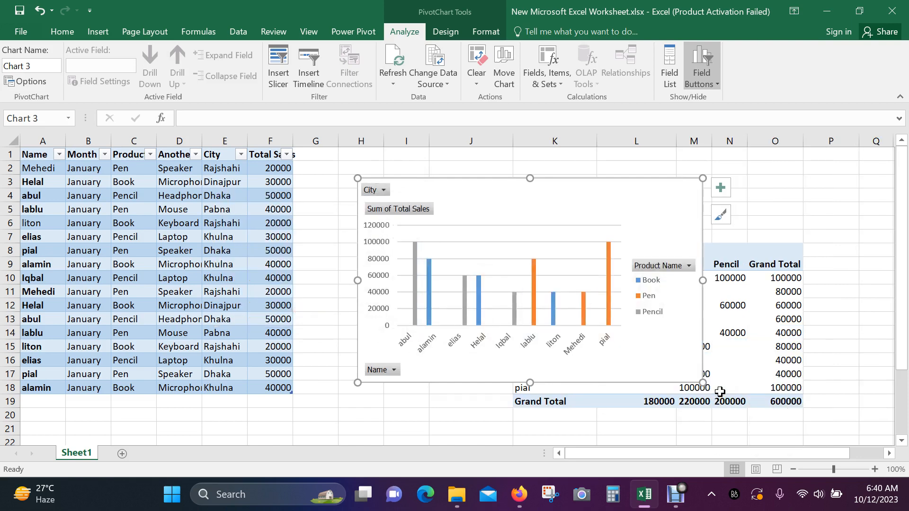
Step: Filter the PivotChart's Name field to show only the first listed person
{"action": "left_click", "coordinate": [395, 371]}
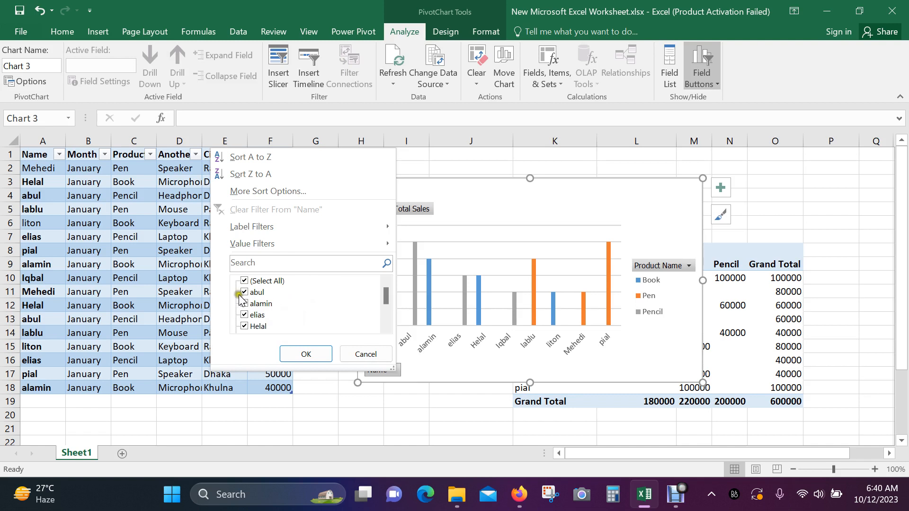
{"action": "left_click", "coordinate": [244, 281]}
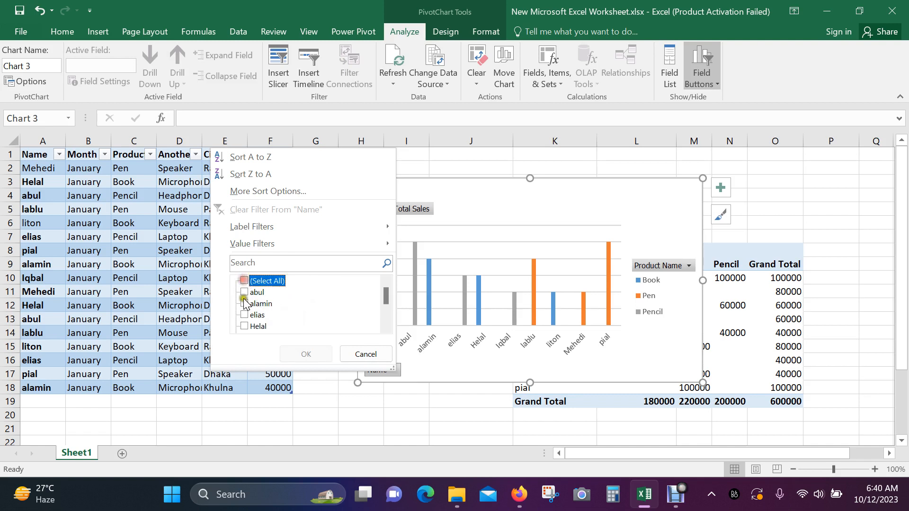
{"action": "left_click", "coordinate": [244, 292]}
{"action": "left_click", "coordinate": [307, 354]}
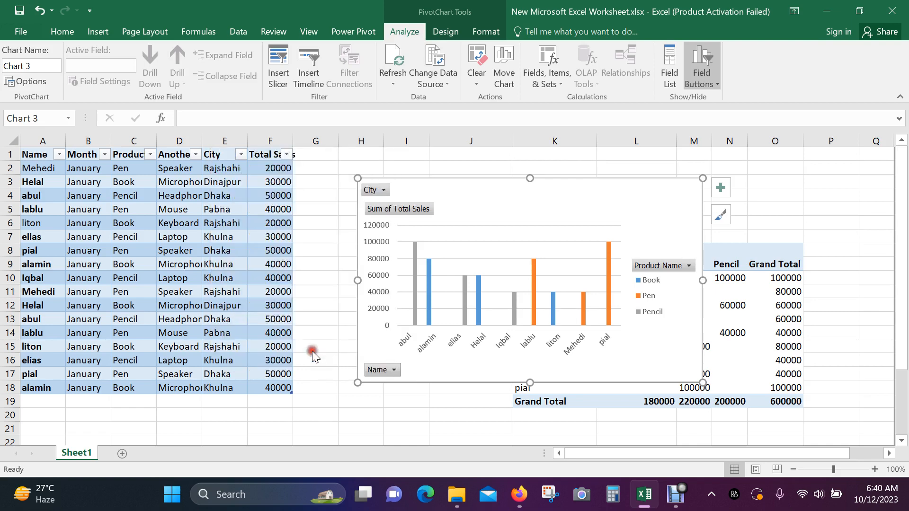
Step: Reset the PivotChart's Name filter to include all names
{"action": "mouse_move", "coordinate": [542, 308]}
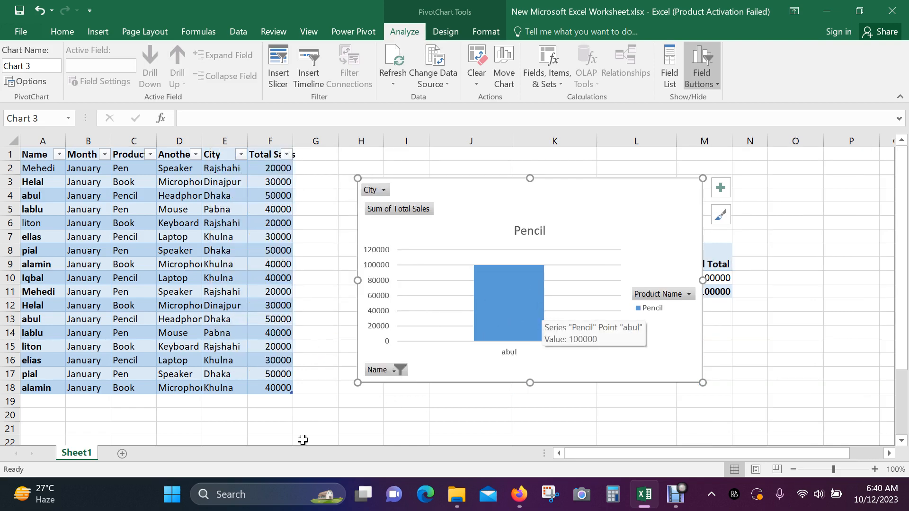
{"action": "left_click", "coordinate": [395, 370]}
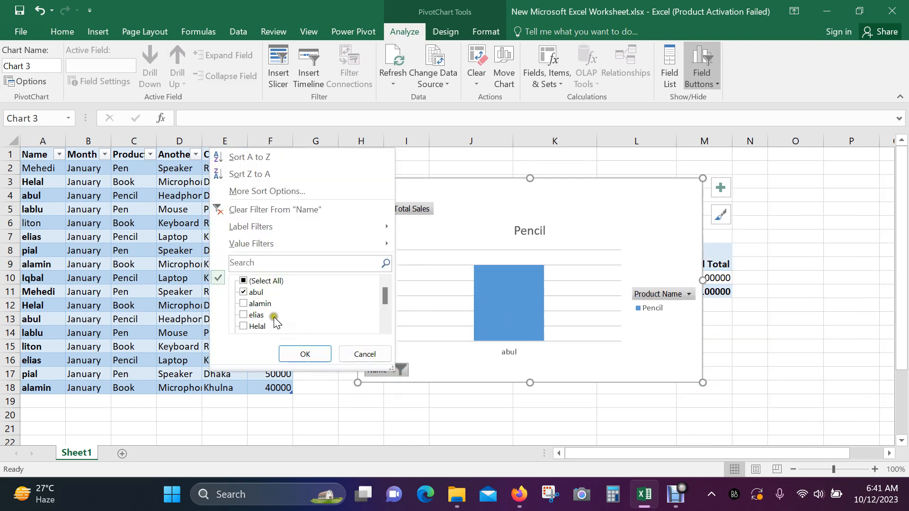
{"action": "left_click", "coordinate": [244, 281]}
{"action": "left_click", "coordinate": [305, 355]}
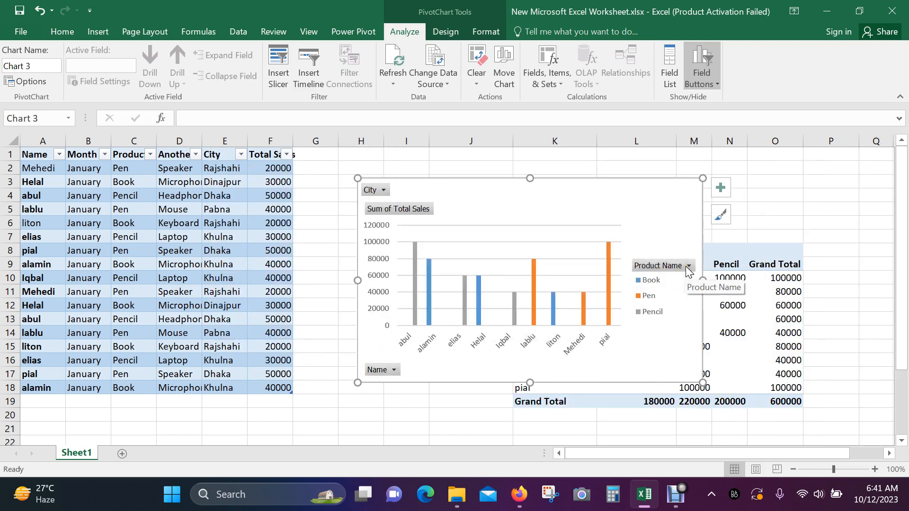
Step: Filter the PivotChart's Product Name field to show only Book and Pen
{"action": "left_click", "coordinate": [688, 267]}
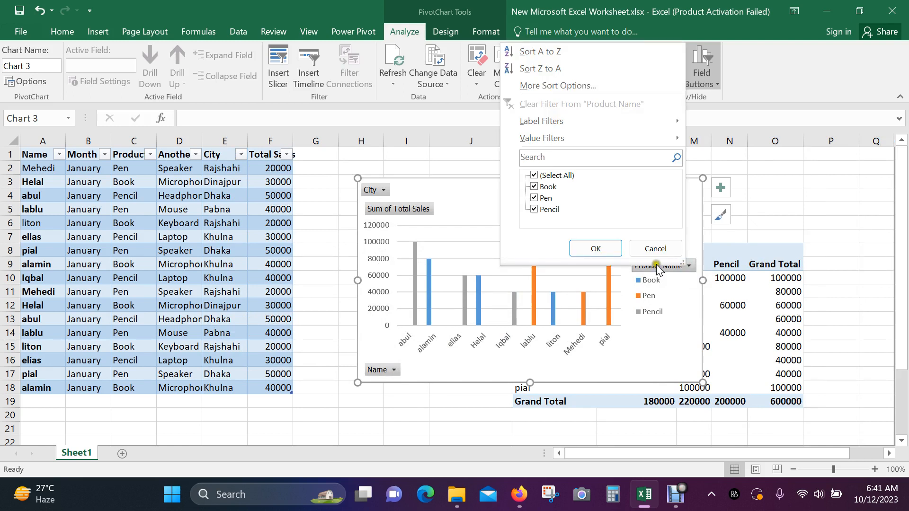
{"action": "left_click", "coordinate": [534, 175]}
{"action": "left_click", "coordinate": [533, 187]}
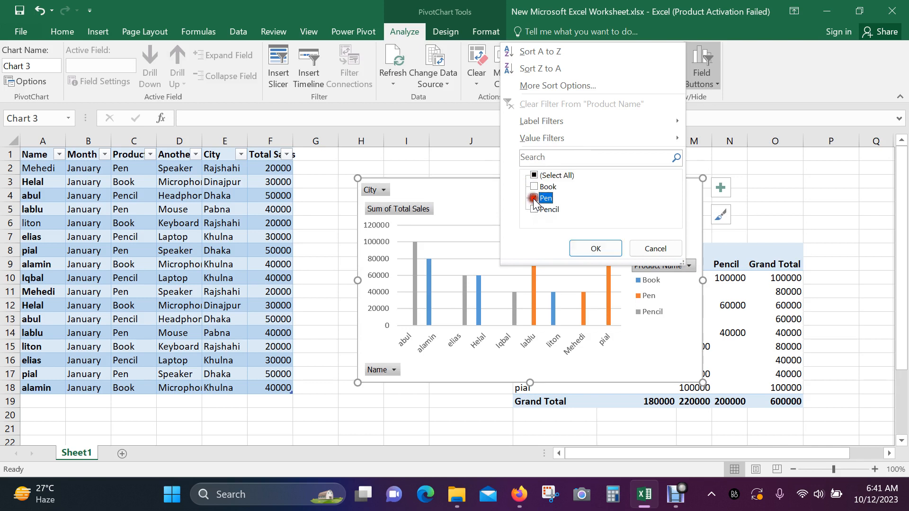
{"action": "left_click", "coordinate": [594, 249]}
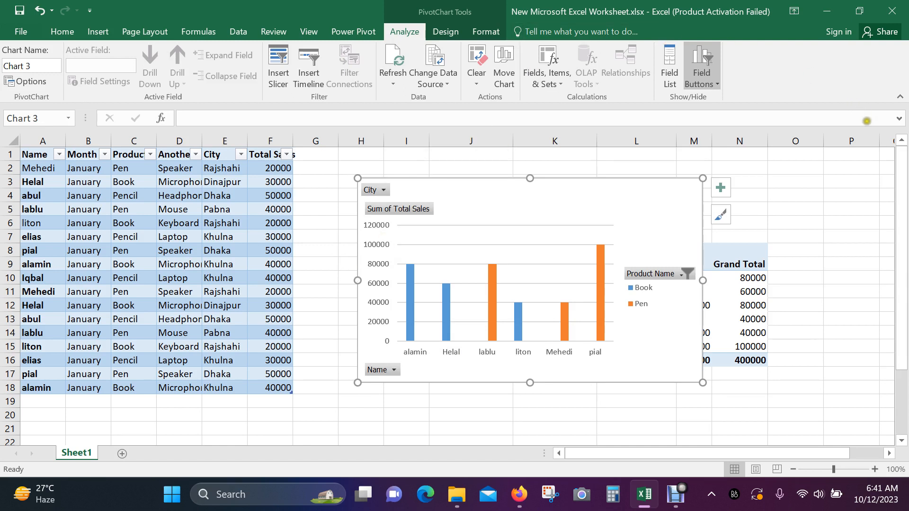
Step: Delete the PivotChart from the worksheet
{"action": "left_click", "coordinate": [641, 196]}
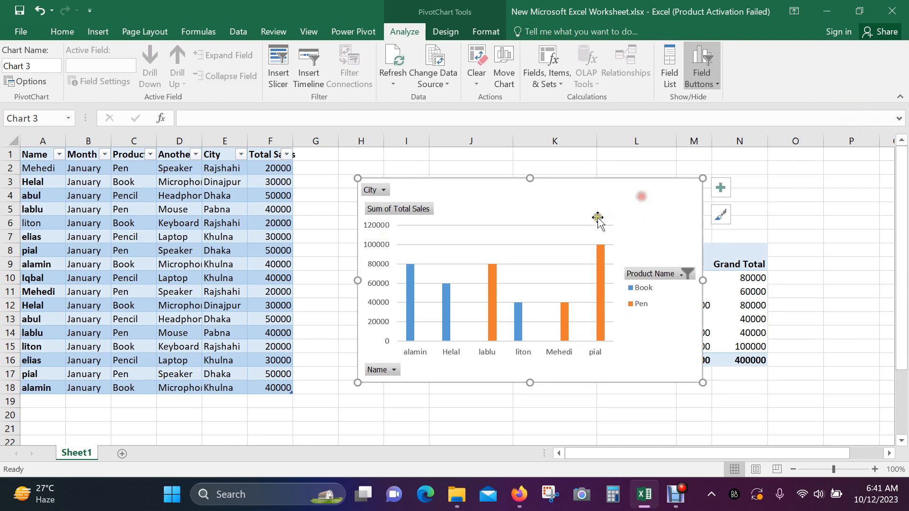
{"action": "left_click", "coordinate": [600, 191]}
{"action": "left_click", "coordinate": [621, 196]}
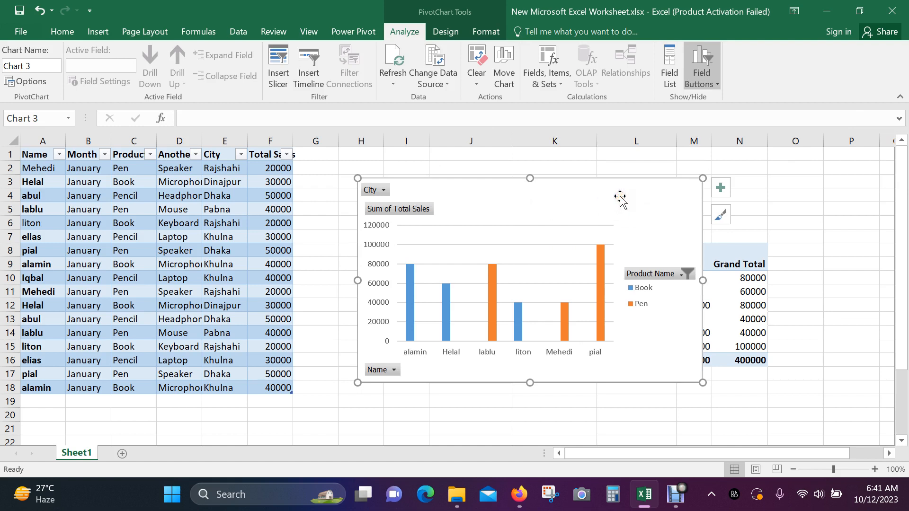
{"action": "key", "text": "Delete"}
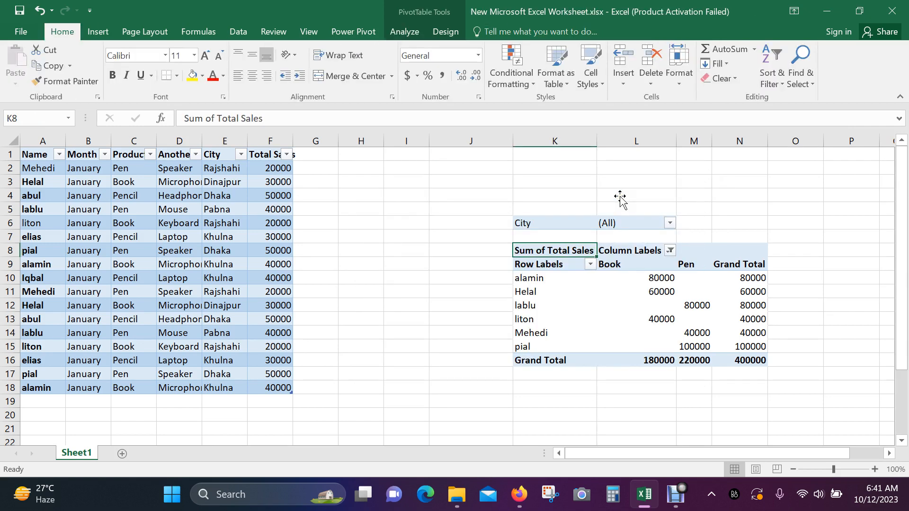
Step: Delete the PivotTable, including its City filter, by clearing the range K5:N17
{"action": "left_click_drag", "start_coordinate": [521, 210], "coordinate": [760, 376]}
{"action": "key", "text": "Delete"}
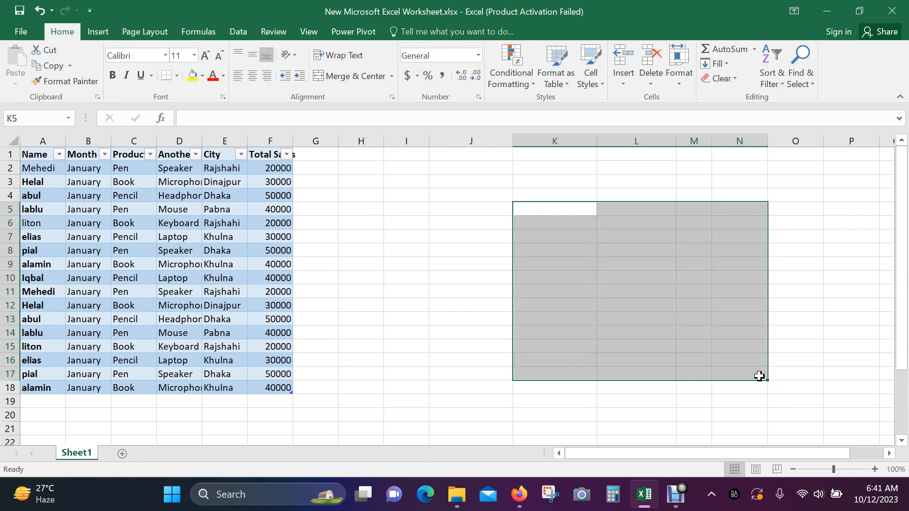
{"action": "left_click", "coordinate": [405, 277]}
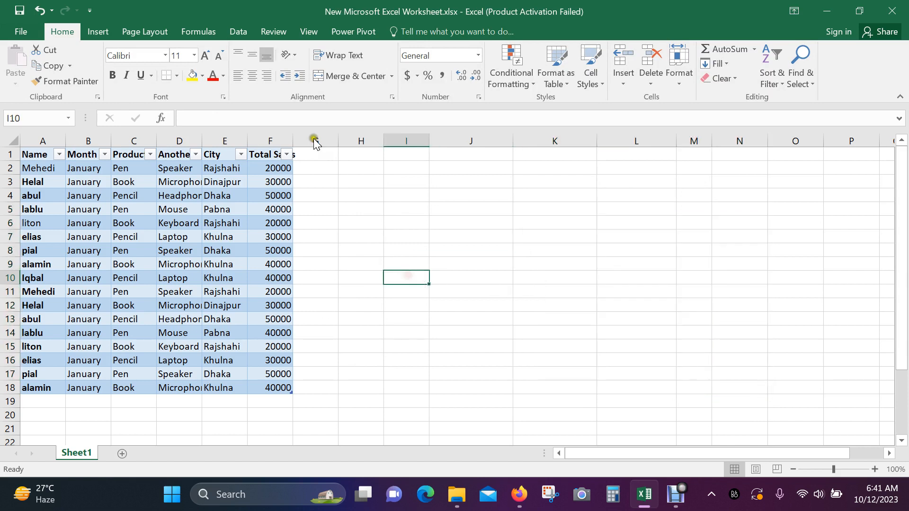
{"action": "left_click", "coordinate": [97, 32]}
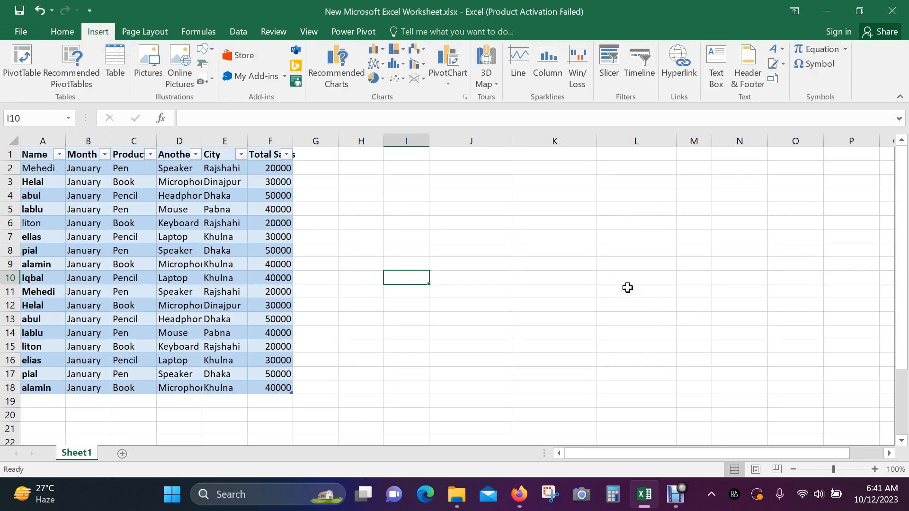
{"action": "left_click", "coordinate": [448, 85]}
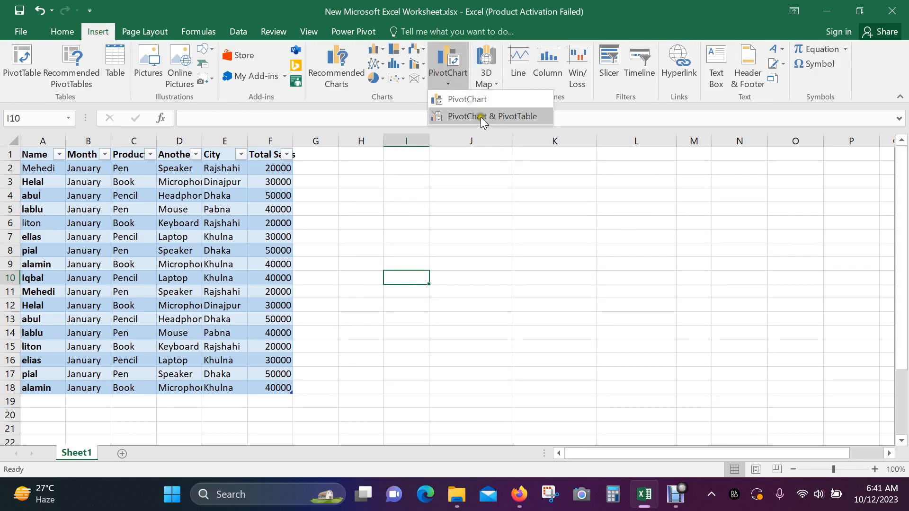
{"action": "left_click", "coordinate": [525, 120]}
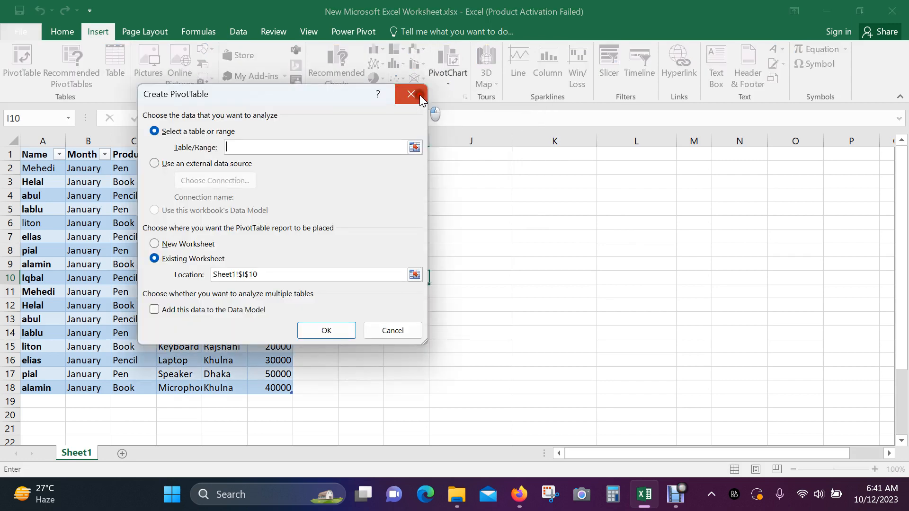
{"action": "left_click", "coordinate": [419, 95]}
{"action": "left_click", "coordinate": [195, 177]}
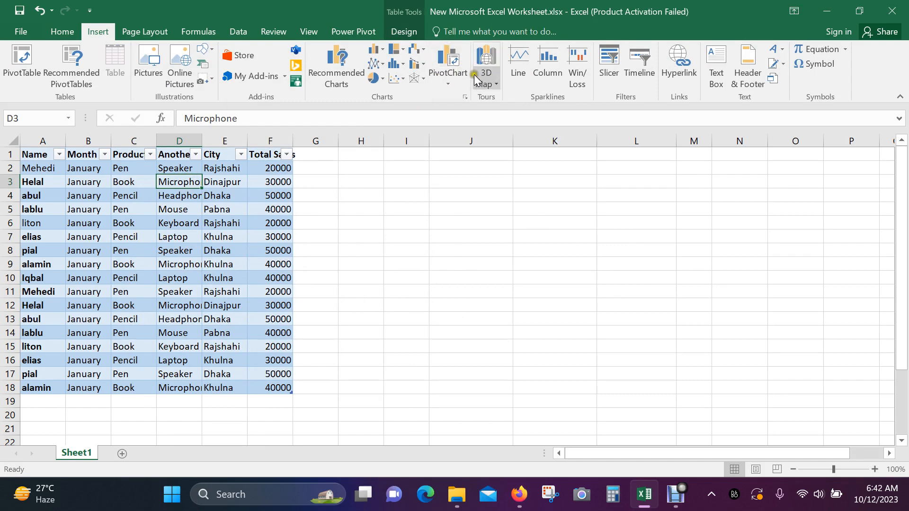
{"action": "left_click", "coordinate": [448, 78]}
{"action": "left_click", "coordinate": [485, 118]}
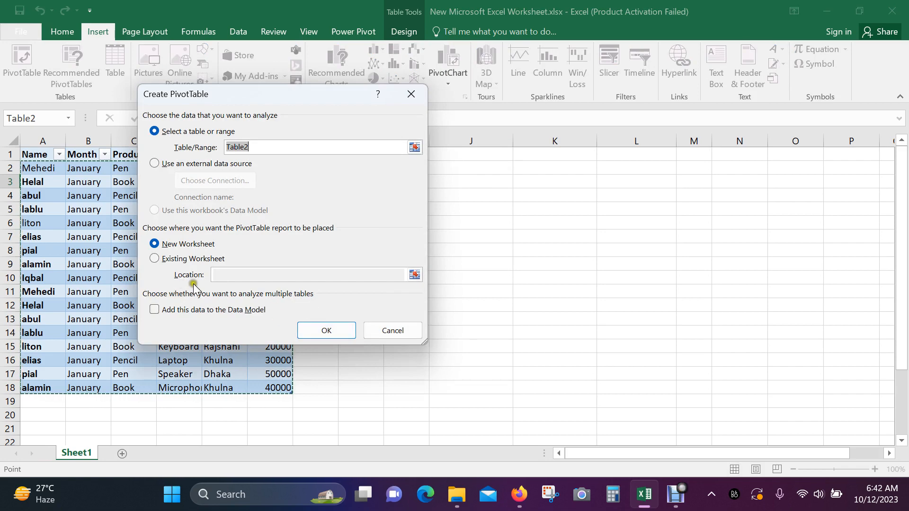
{"action": "left_click", "coordinate": [403, 330]}
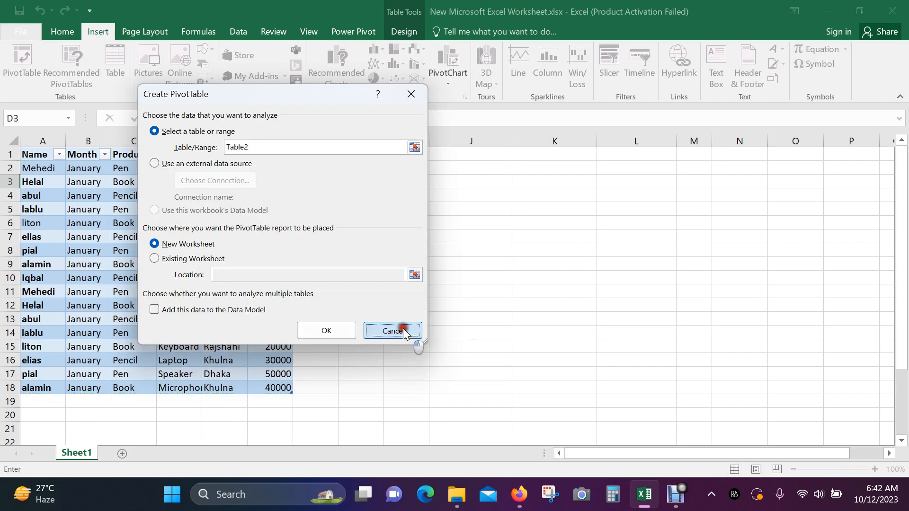
{"action": "left_click", "coordinate": [566, 264]}
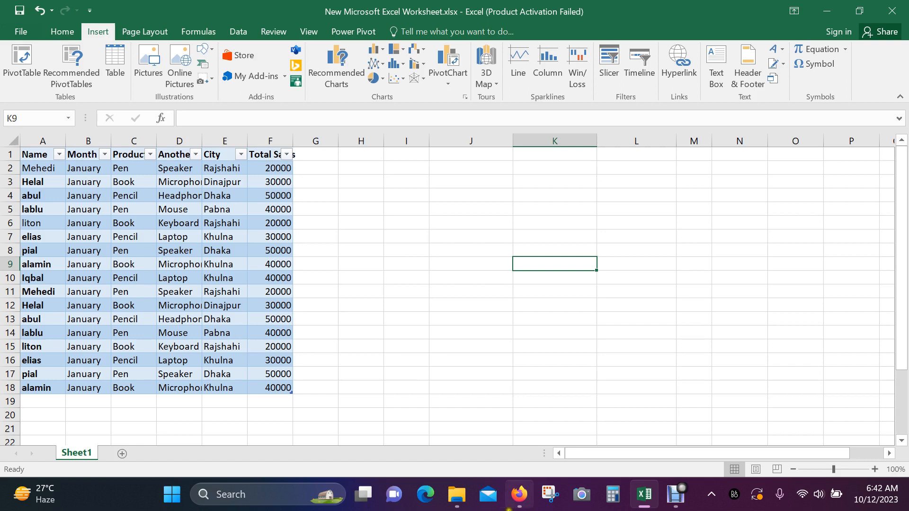
{"action": "left_click", "coordinate": [675, 494]}
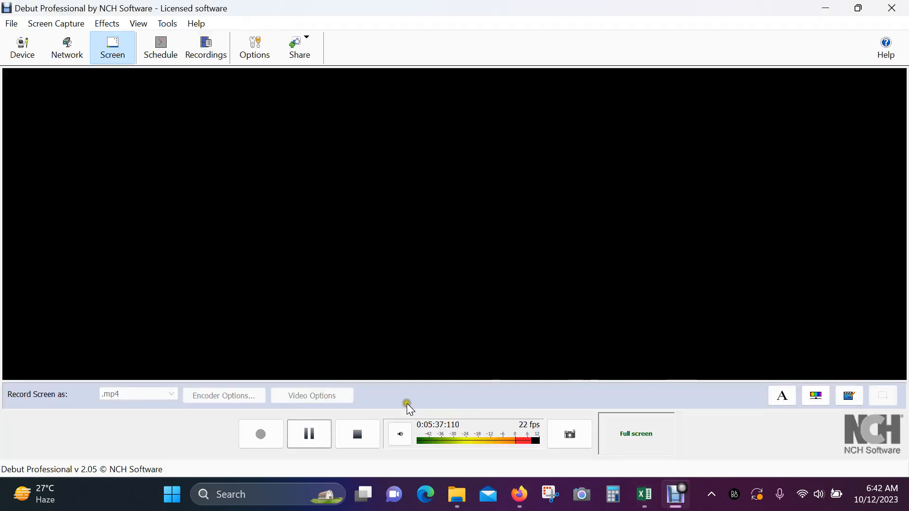